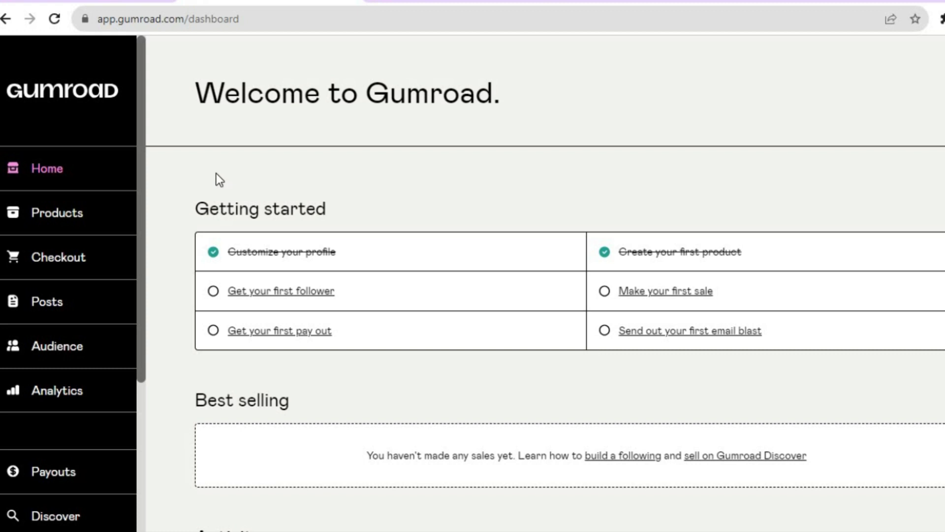
Go to Products to see the $1/month NEWSLETTER membership and the physical product
{"action": "left_click", "coordinate": [96, 215]}
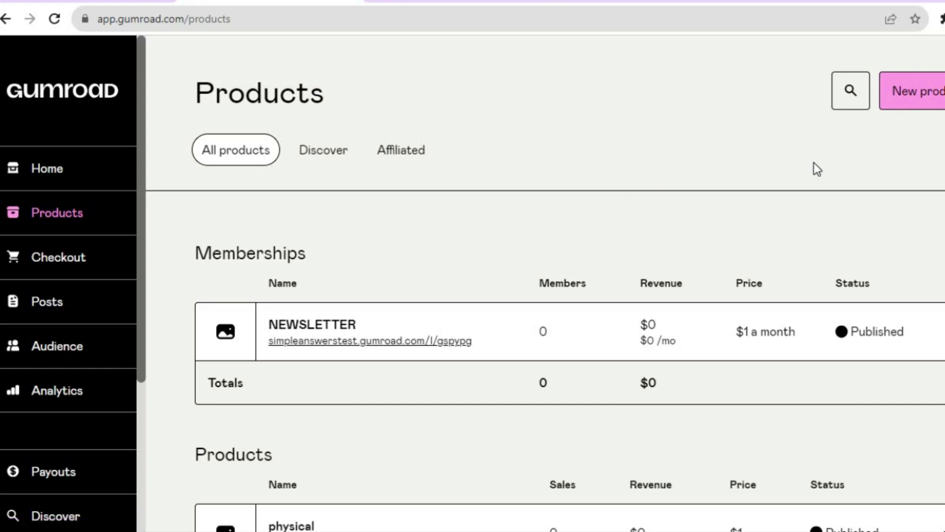
Create a new E-book product named 'ebook' priced at $1 and continue to customizing
{"action": "left_click", "coordinate": [915, 101]}
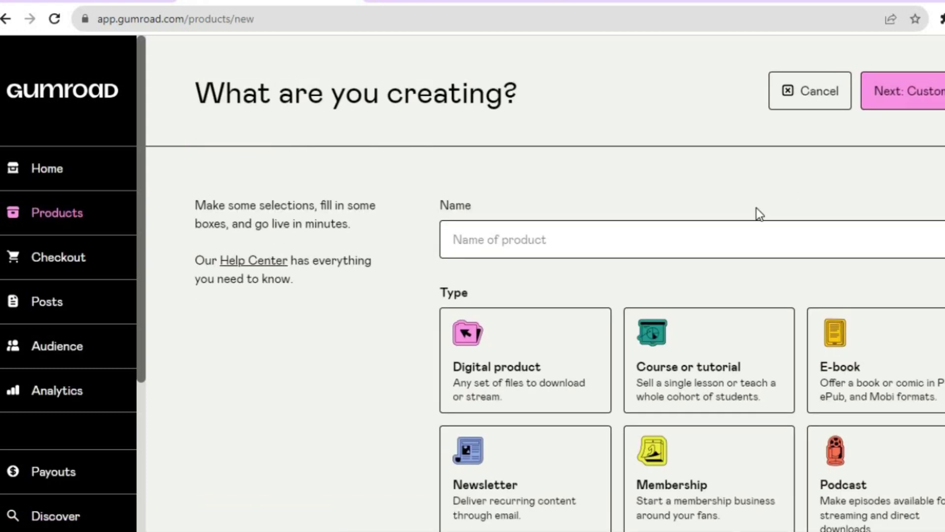
{"action": "left_click", "coordinate": [642, 235]}
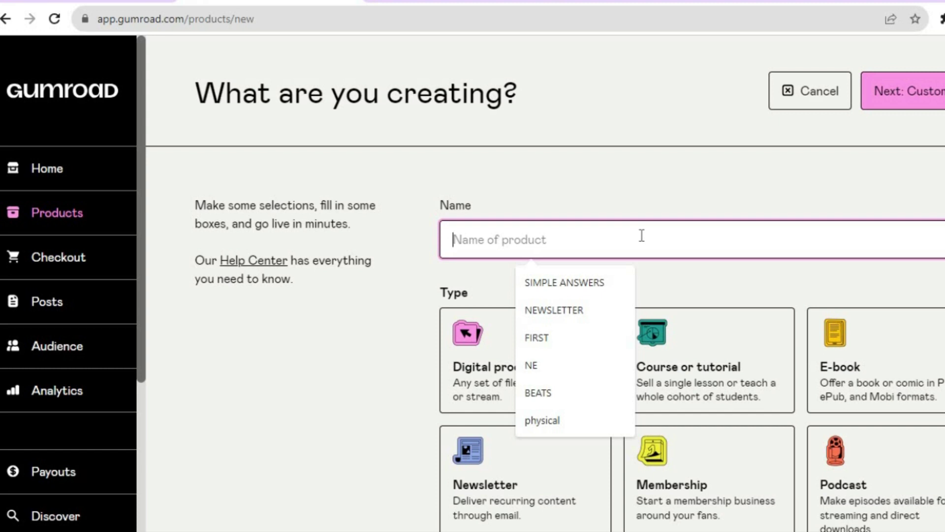
{"action": "type", "text": "ebook"}
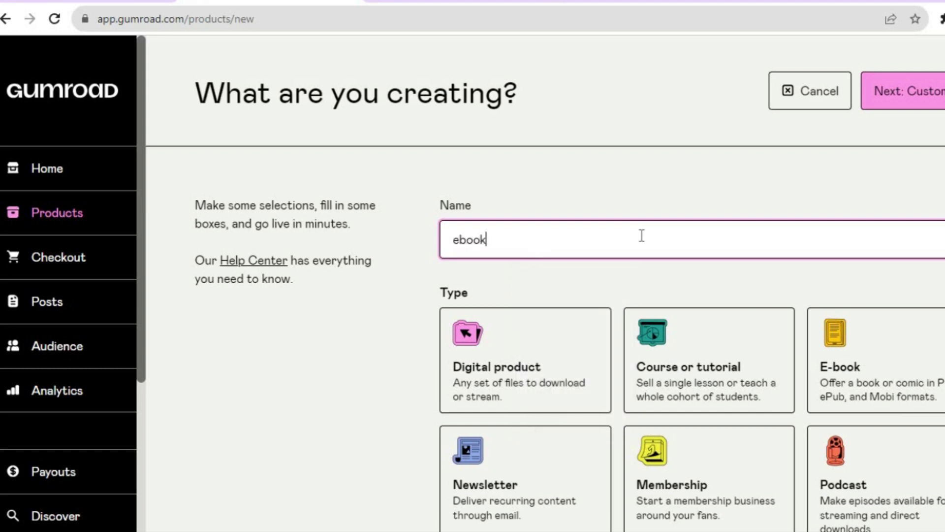
{"action": "left_click", "coordinate": [899, 338]}
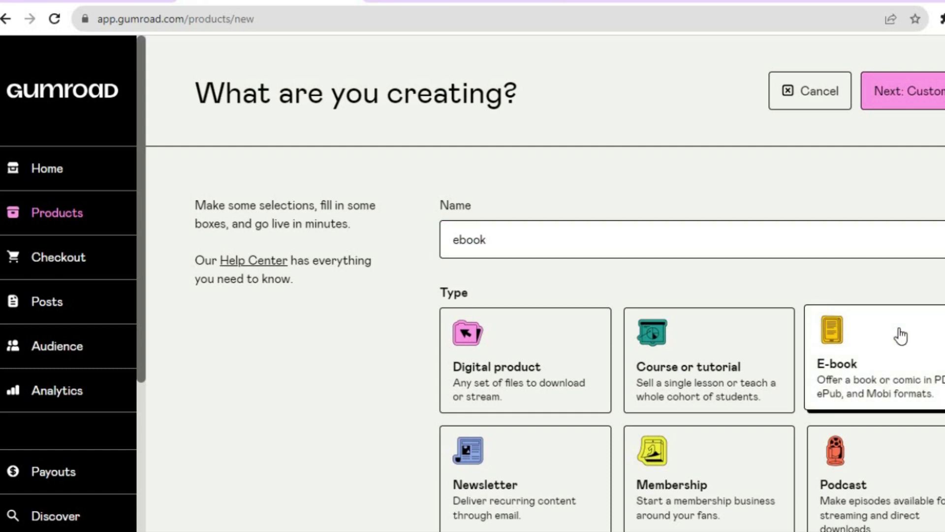
{"action": "scroll", "coordinate": [542, 296], "scroll_direction": "down", "scroll_amount": 5}
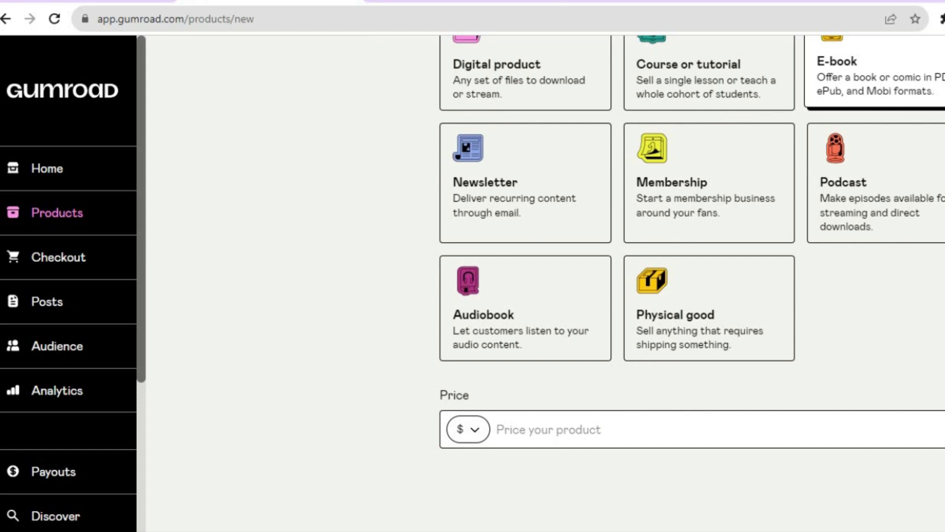
{"action": "left_click", "coordinate": [669, 424]}
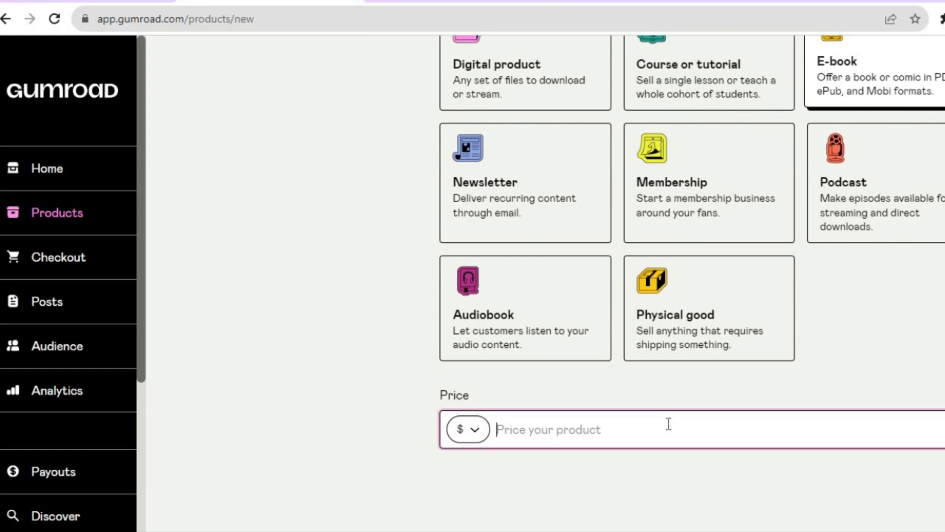
{"action": "type", "text": "1"}
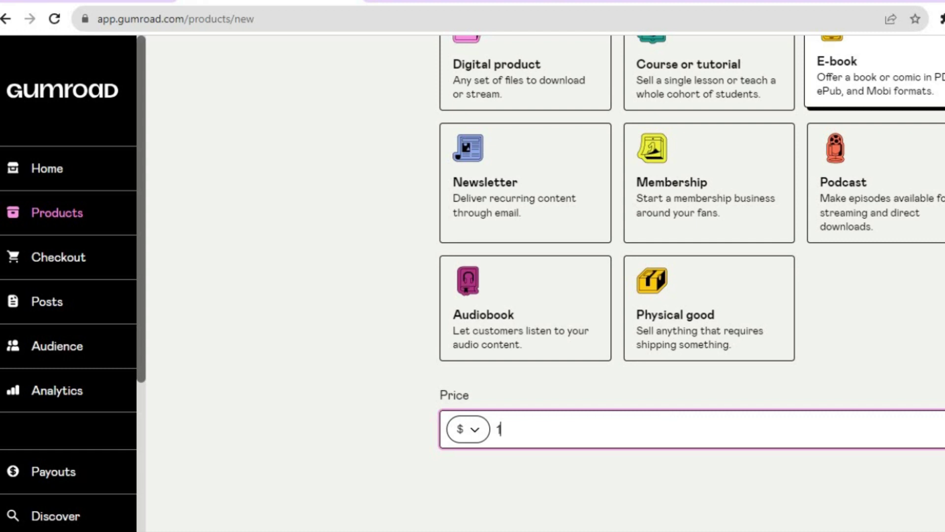
{"action": "scroll", "coordinate": [541, 295], "scroll_direction": "up", "scroll_amount": 5}
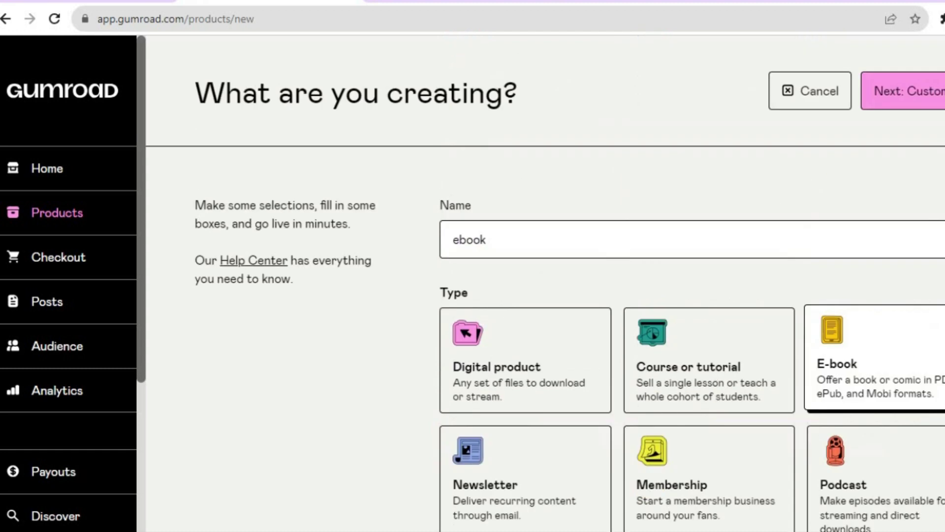
{"action": "left_click", "coordinate": [912, 103]}
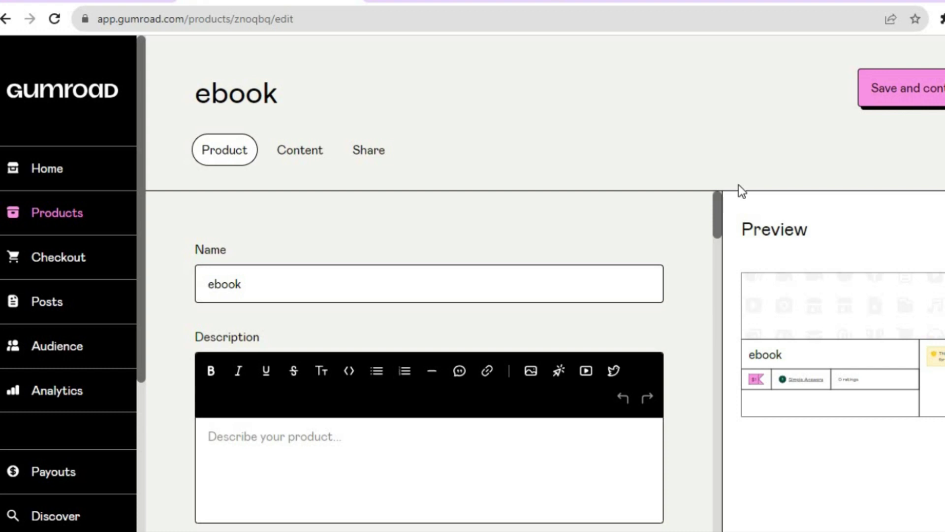
Start a cover image upload in the ebook's empty Cover section, then switch to Canva
{"action": "left_click_drag", "start_coordinate": [719, 197], "coordinate": [714, 275]}
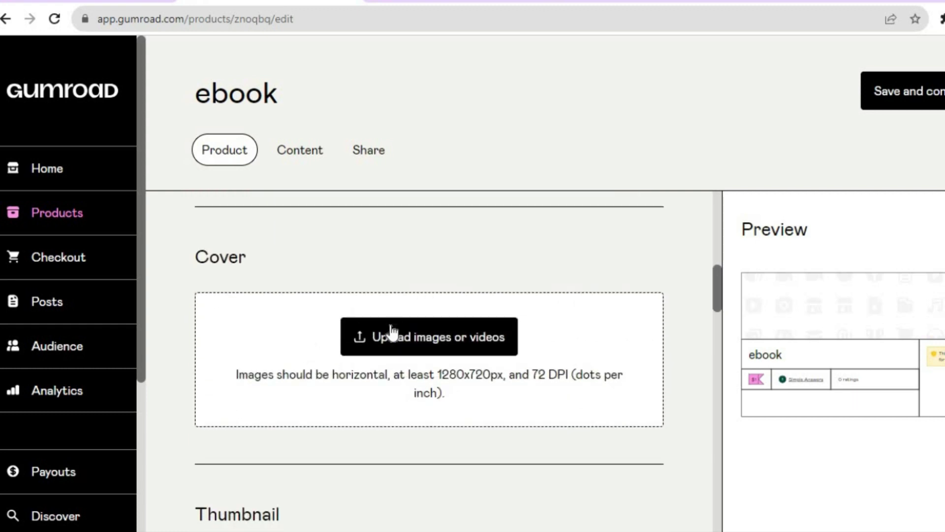
{"action": "left_click", "coordinate": [359, 338]}
{"action": "left_click", "coordinate": [457, 1]}
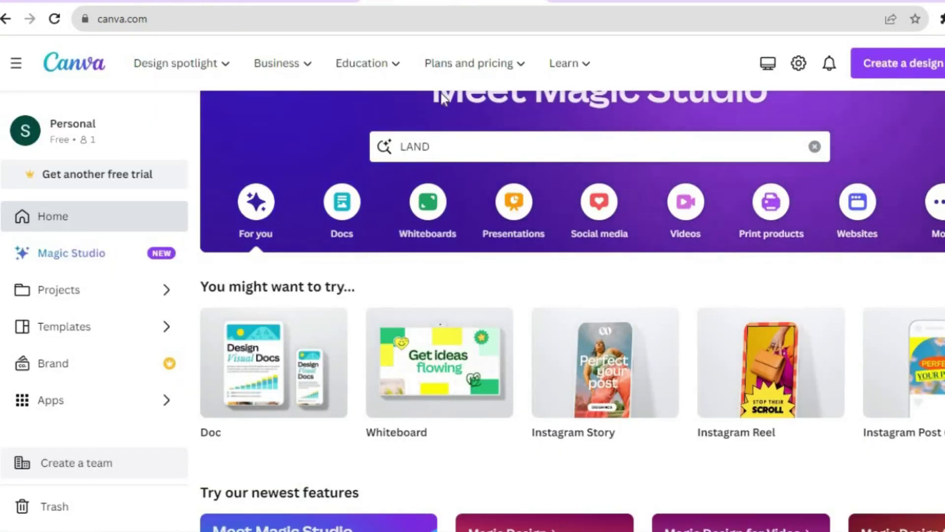
Search Canva templates for 'ebooks cover', browse the results, and return to Gumroad
{"action": "left_click", "coordinate": [453, 146]}
{"action": "key", "text": "BackSpace"}
{"action": "key", "text": "BackSpace"}
{"action": "key", "text": "BackSpace"}
{"action": "key", "text": "BackSpace"}
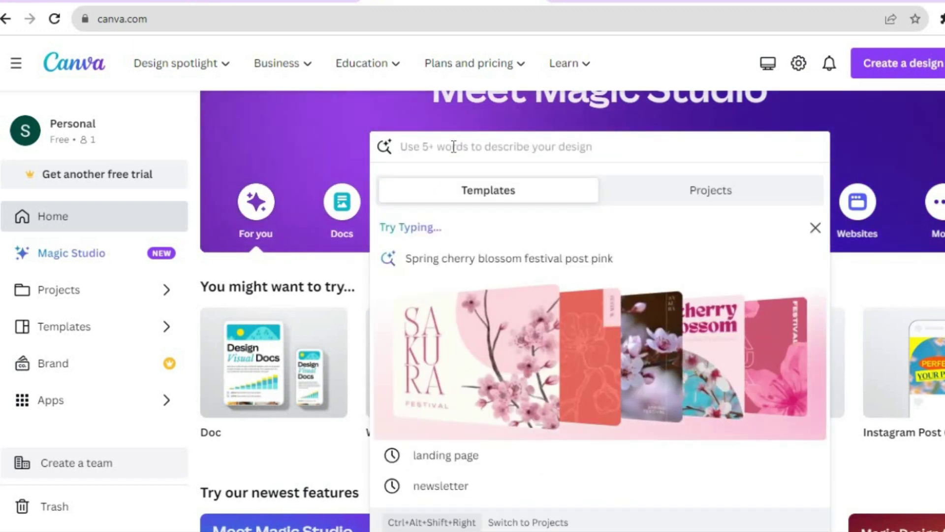
{"action": "type", "text": "eb"}
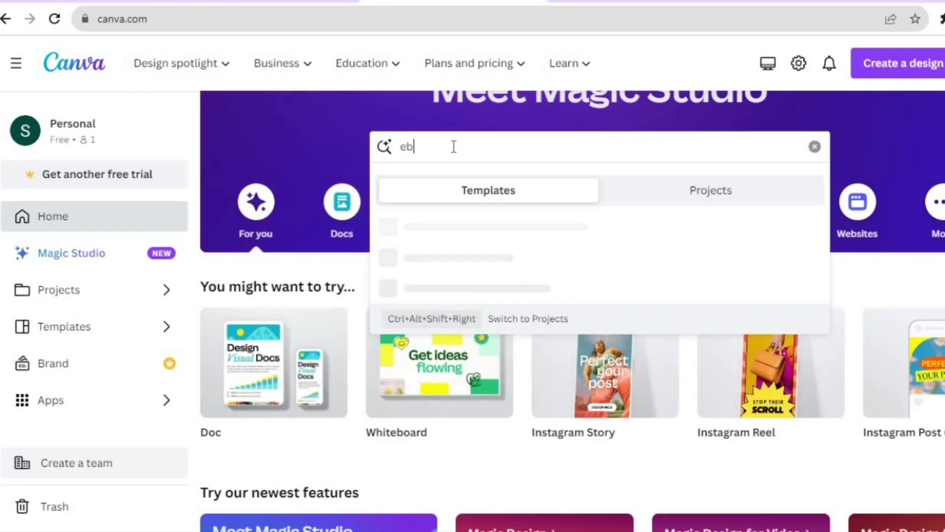
{"action": "type", "text": "ook"}
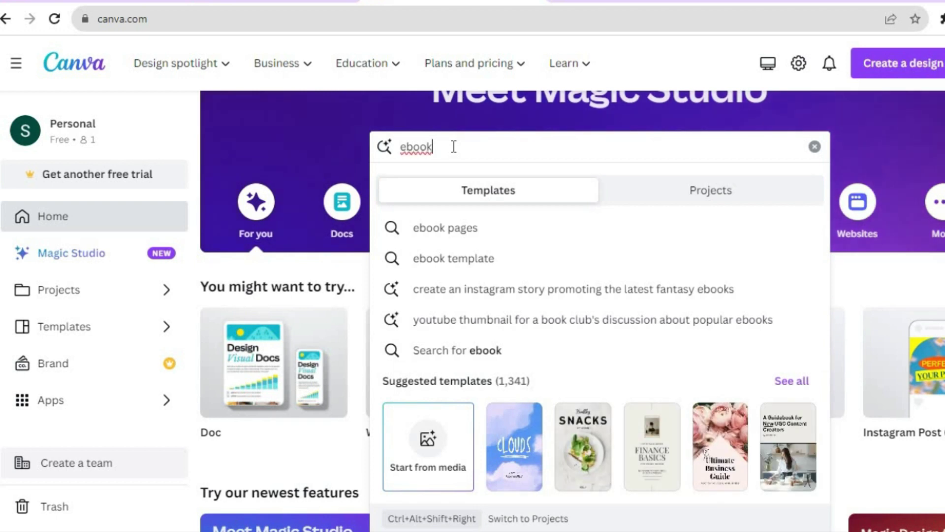
{"action": "type", "text": " co"}
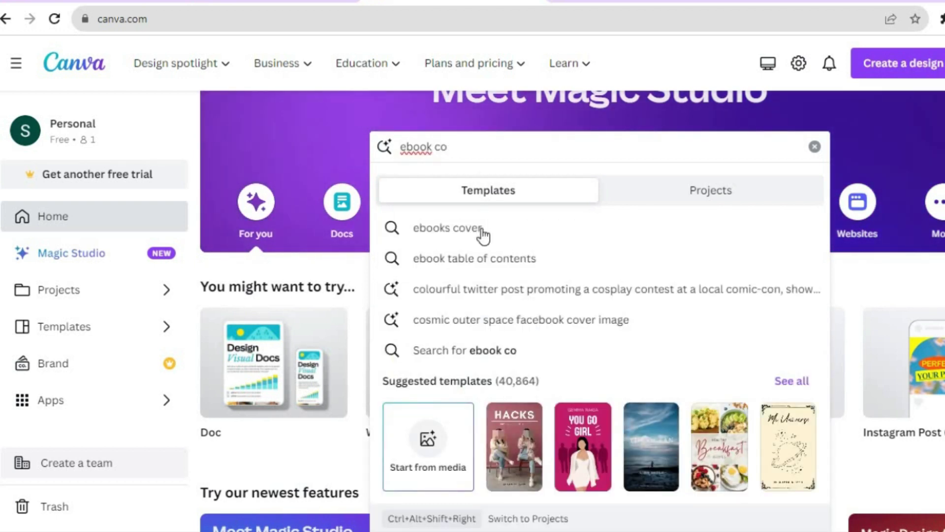
{"action": "left_click", "coordinate": [482, 230]}
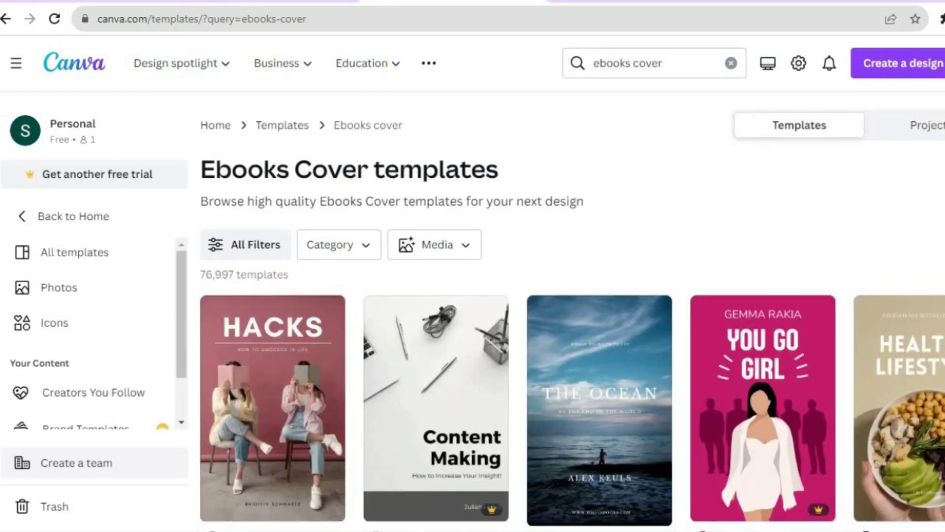
{"action": "scroll", "coordinate": [571, 311], "scroll_direction": "down", "scroll_amount": 10}
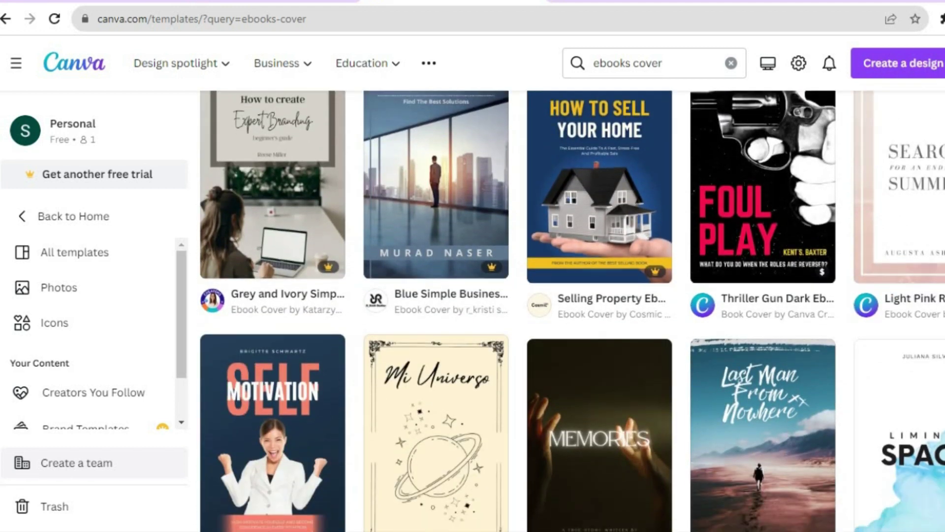
{"action": "scroll", "coordinate": [434, 114], "scroll_direction": "up", "scroll_amount": 3}
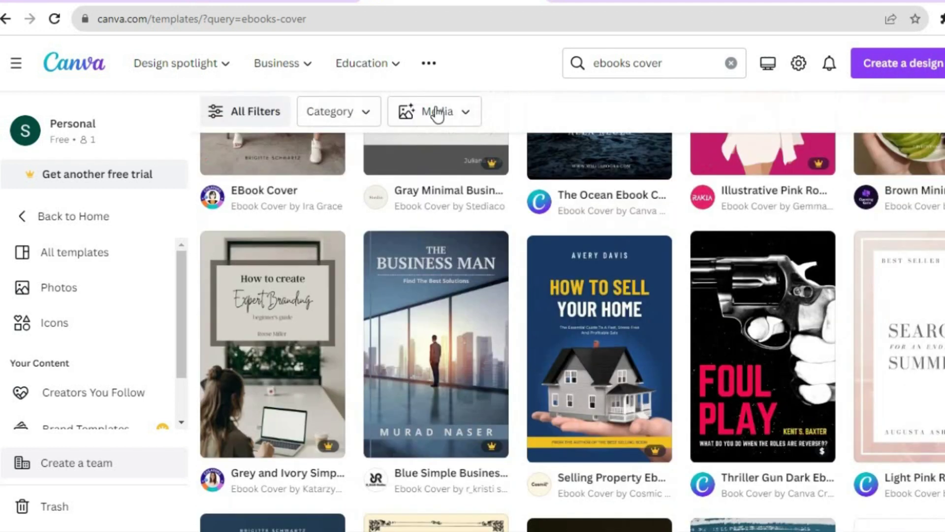
{"action": "left_click", "coordinate": [264, 2]}
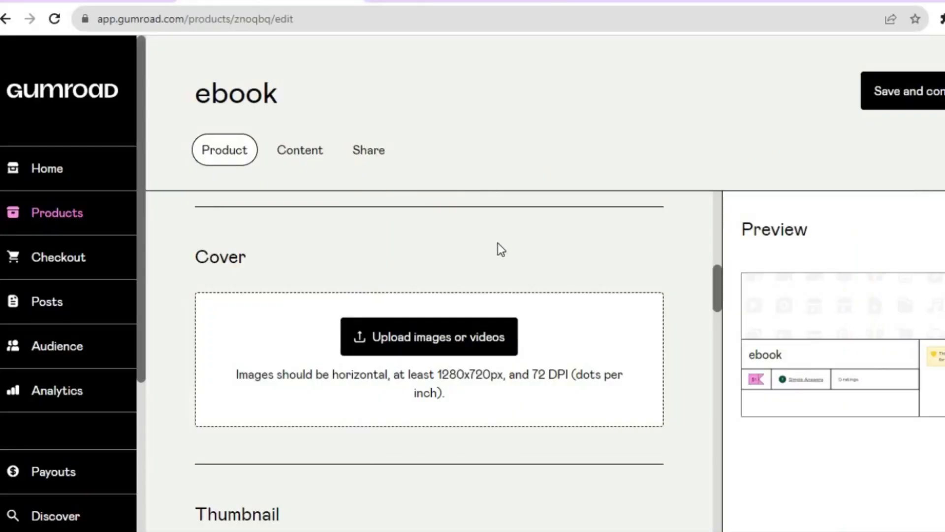
Upload the Blue Modern Eye Catching Vlog YouTube Thumbnail image from the computer as the cover
{"action": "left_click", "coordinate": [421, 334]}
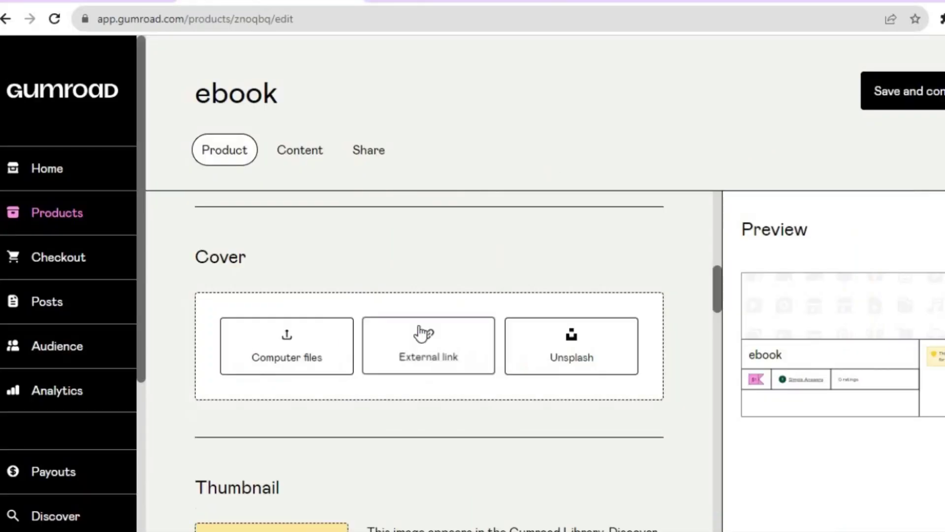
{"action": "left_click", "coordinate": [264, 362]}
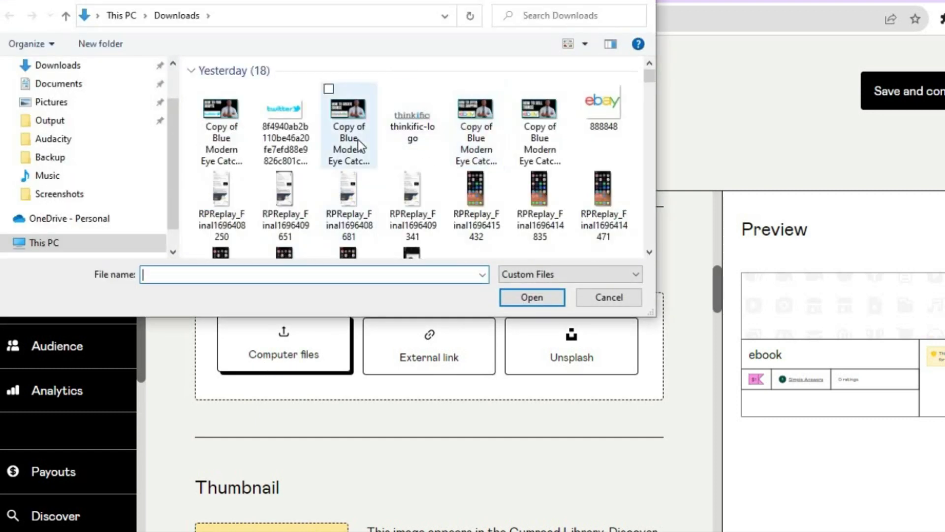
{"action": "left_click", "coordinate": [235, 126]}
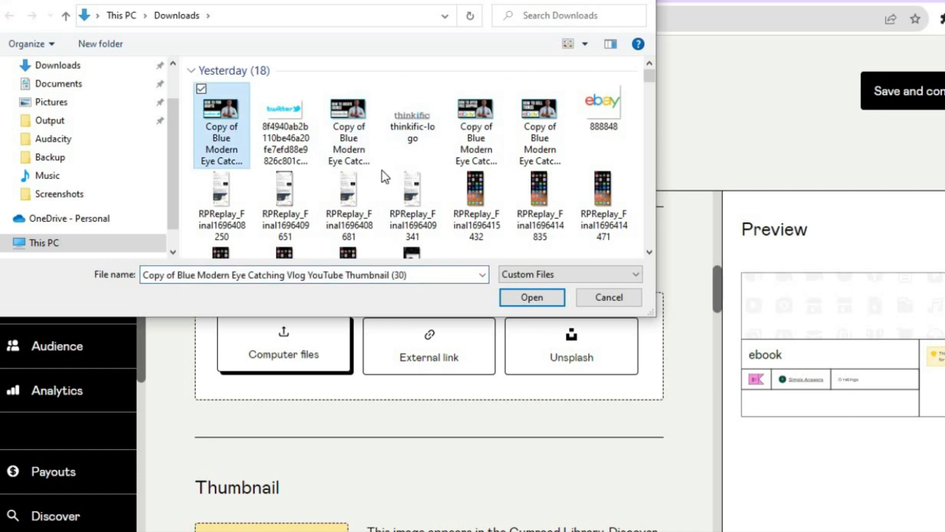
{"action": "left_click", "coordinate": [541, 296]}
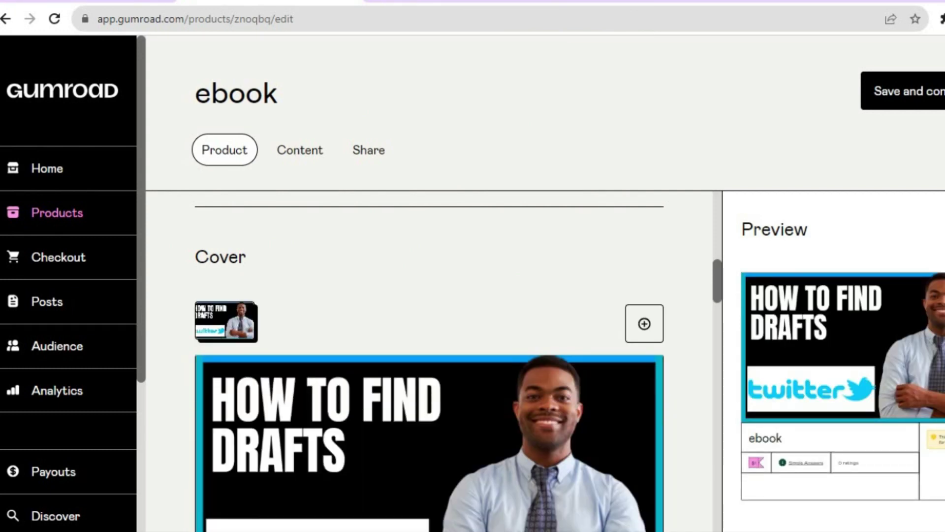
{"action": "scroll", "coordinate": [866, 277], "scroll_direction": "down", "scroll_amount": 3}
{"action": "scroll", "coordinate": [866, 277], "scroll_direction": "up", "scroll_amount": 3}
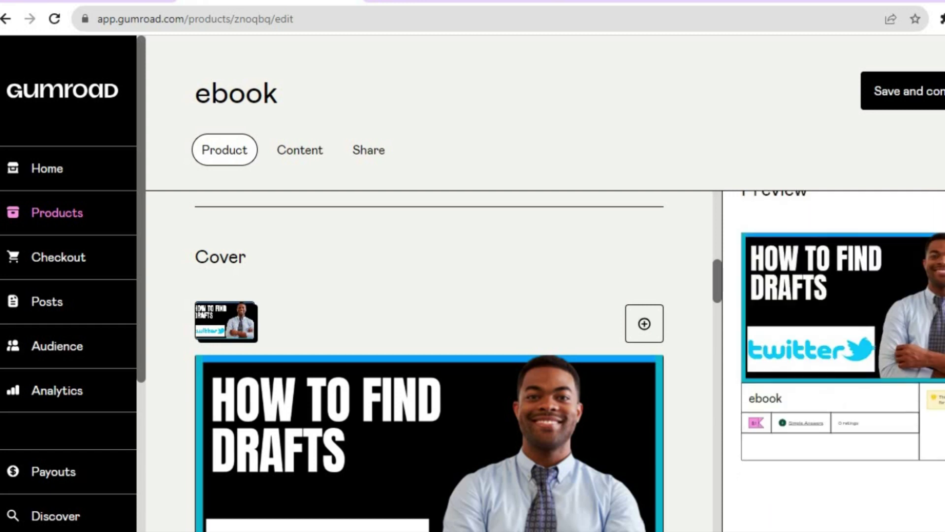
{"action": "left_click_drag", "start_coordinate": [717, 274], "coordinate": [718, 371]}
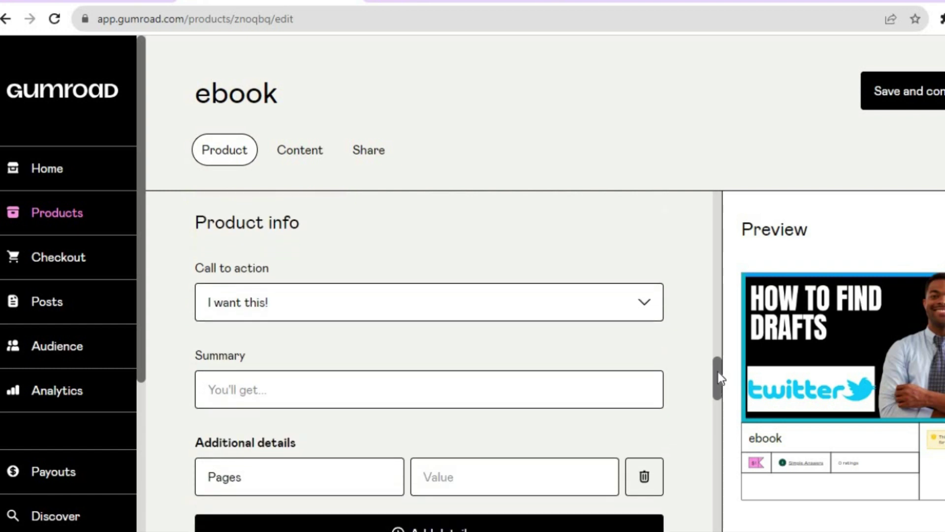
{"action": "left_click", "coordinate": [597, 313]}
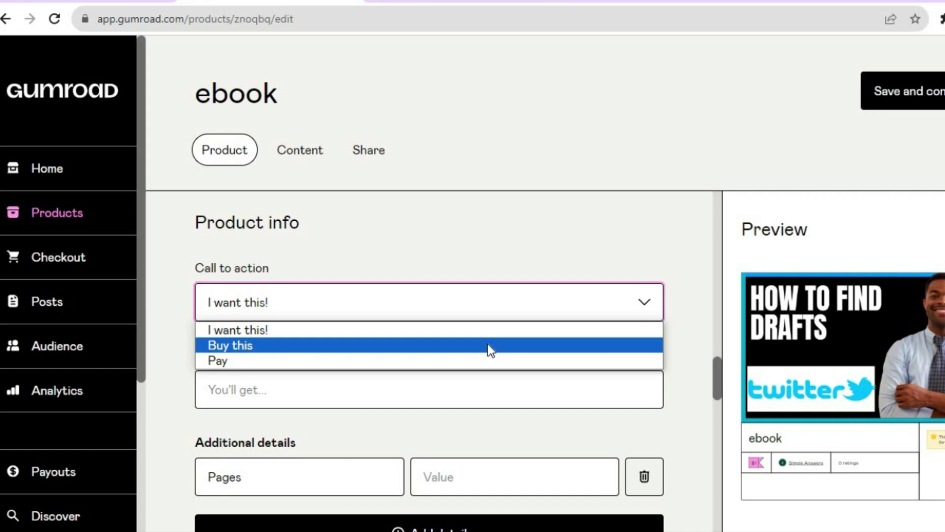
{"action": "left_click", "coordinate": [510, 303]}
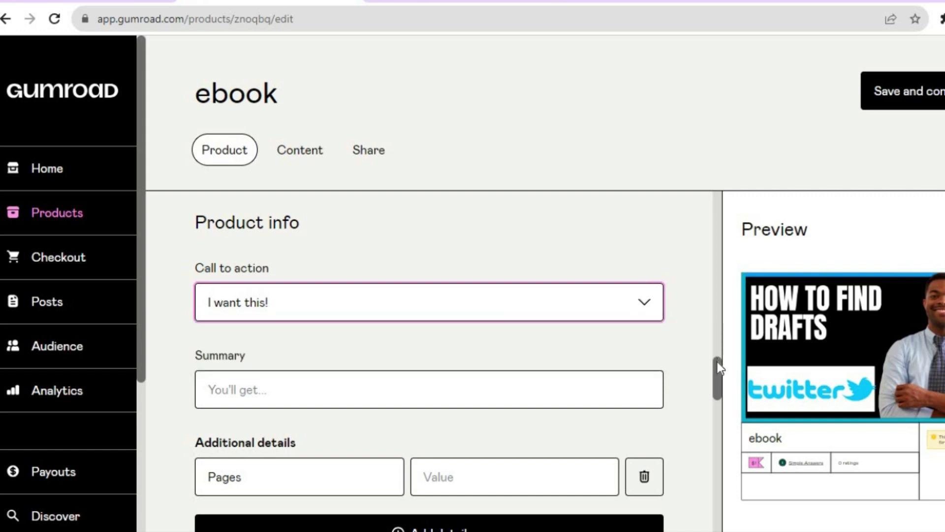
{"action": "left_click_drag", "start_coordinate": [717, 362], "coordinate": [716, 388]}
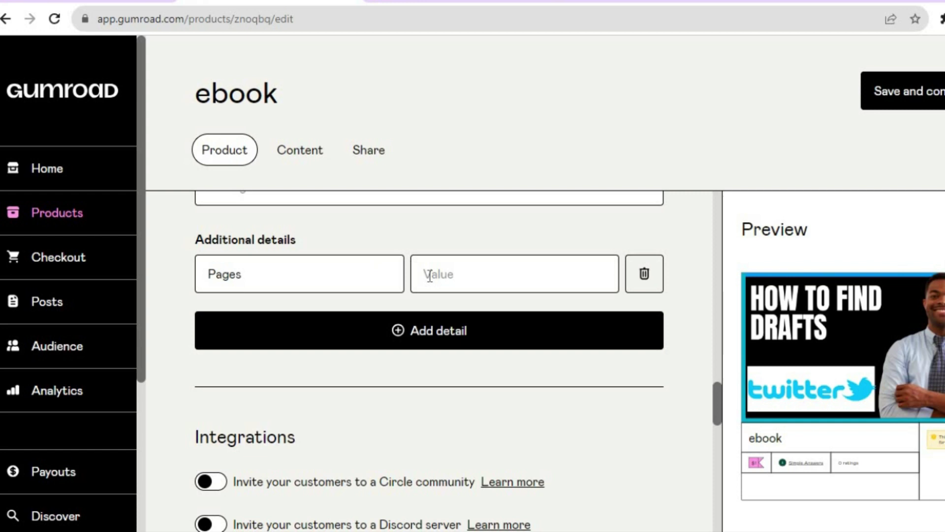
{"action": "left_click", "coordinate": [340, 279]}
{"action": "left_click", "coordinate": [455, 280]}
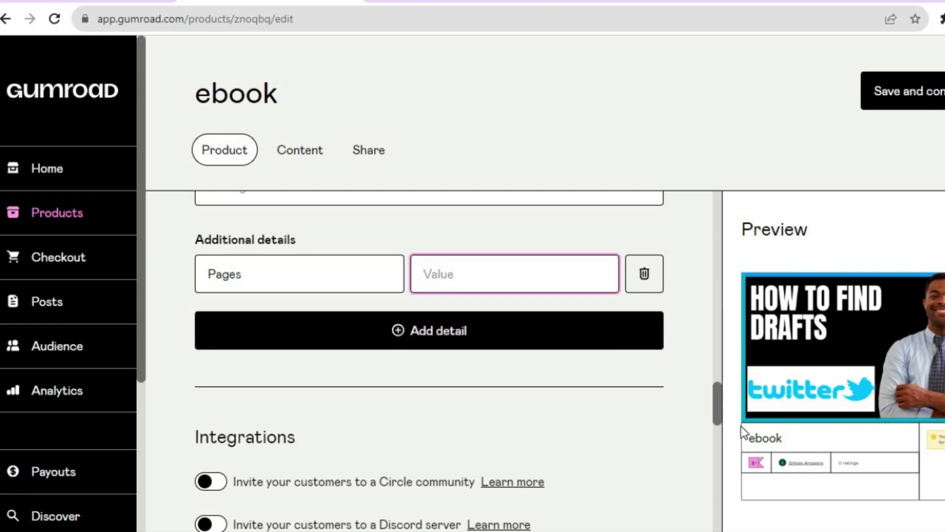
{"action": "left_click", "coordinate": [564, 338]}
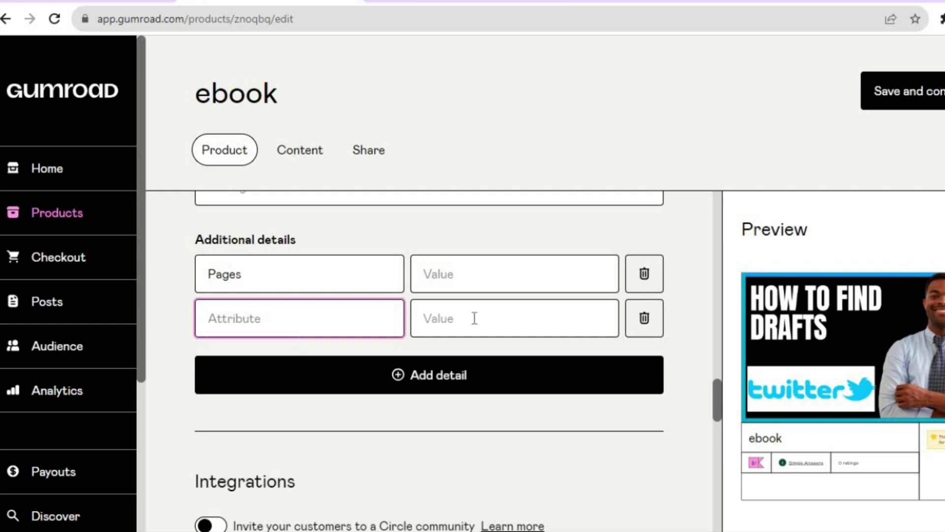
{"action": "left_click", "coordinate": [648, 325]}
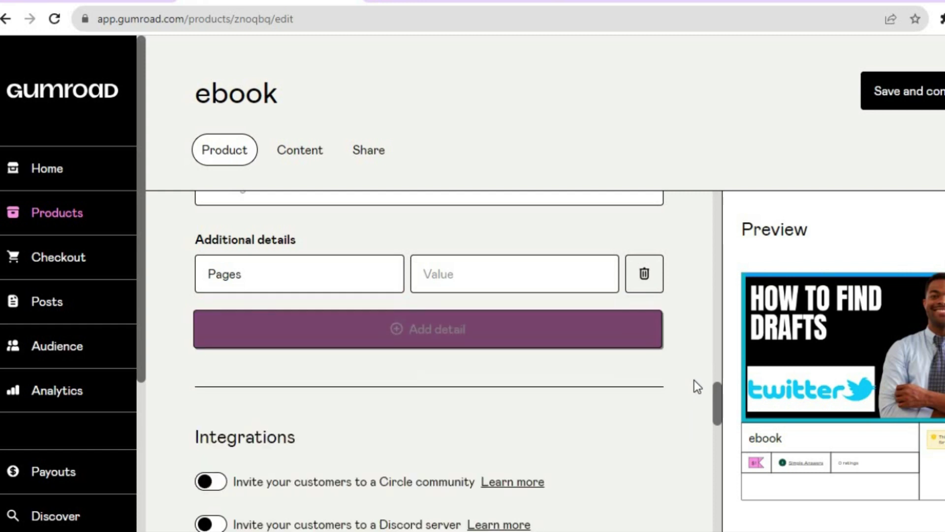
{"action": "left_click_drag", "start_coordinate": [716, 400], "coordinate": [717, 448]}
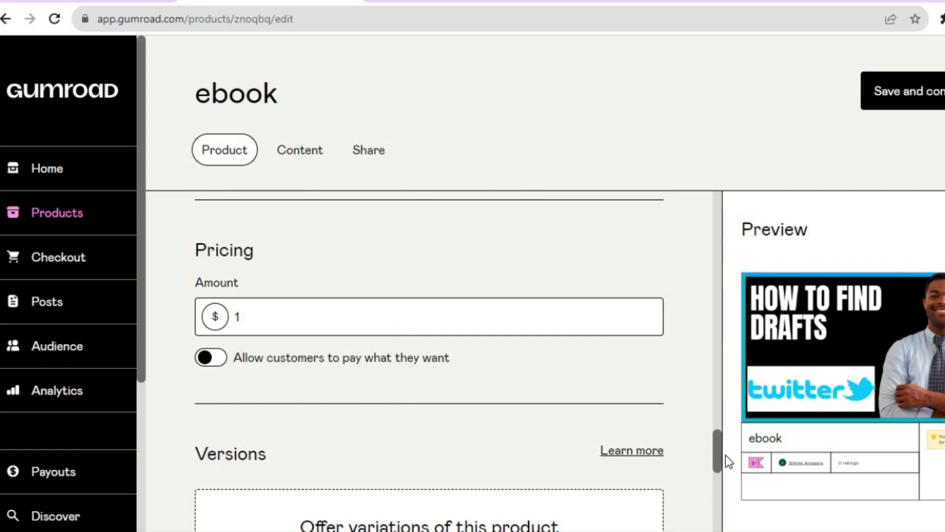
{"action": "left_click_drag", "start_coordinate": [720, 455], "coordinate": [719, 492]}
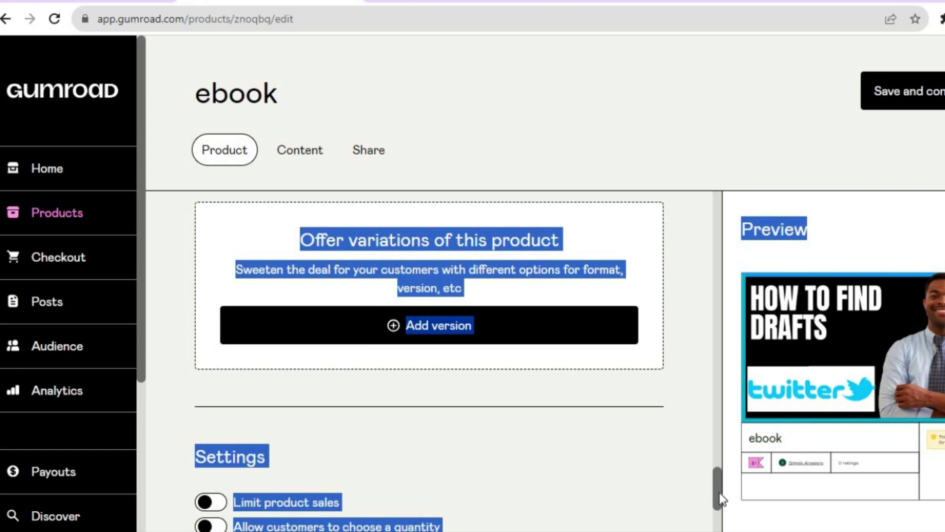
{"action": "left_click", "coordinate": [673, 457]}
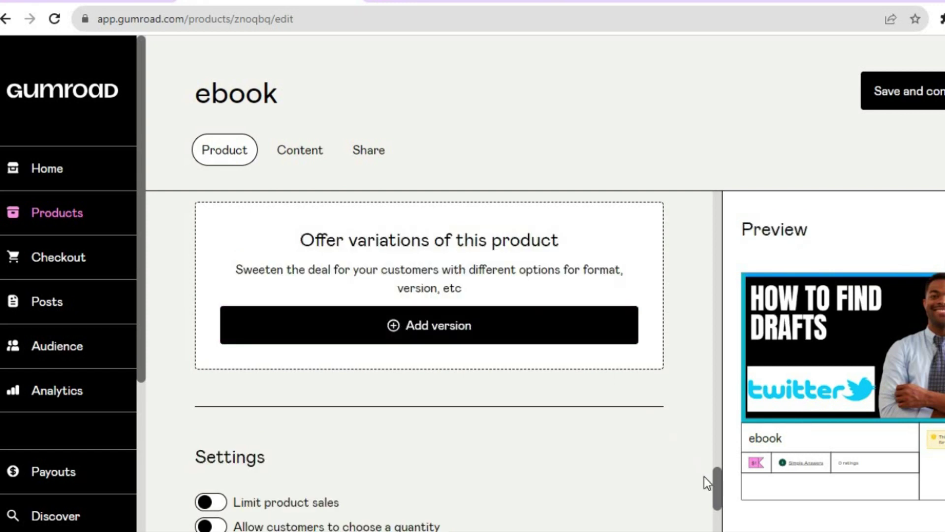
{"action": "left_click_drag", "start_coordinate": [716, 488], "coordinate": [717, 515]}
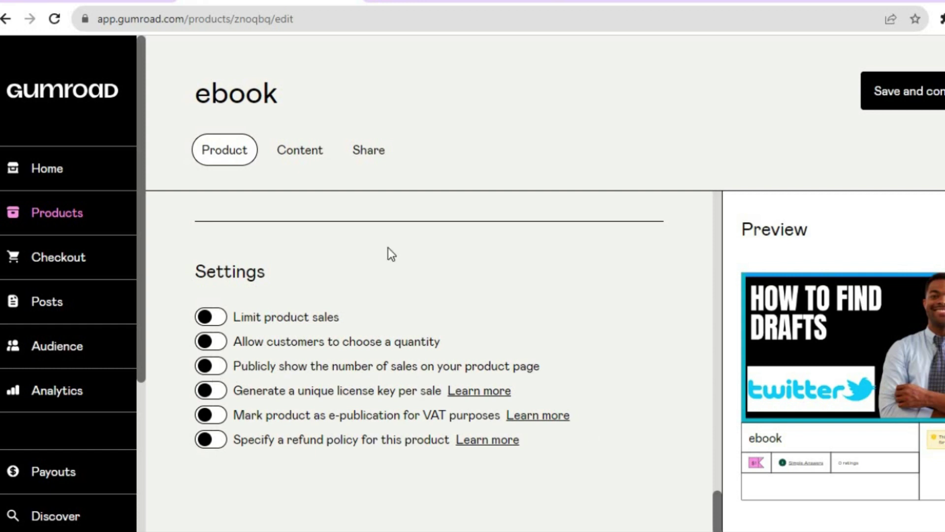
On the Content tab, start a computer file upload from Documents, then cancel it
{"action": "left_click", "coordinate": [294, 151]}
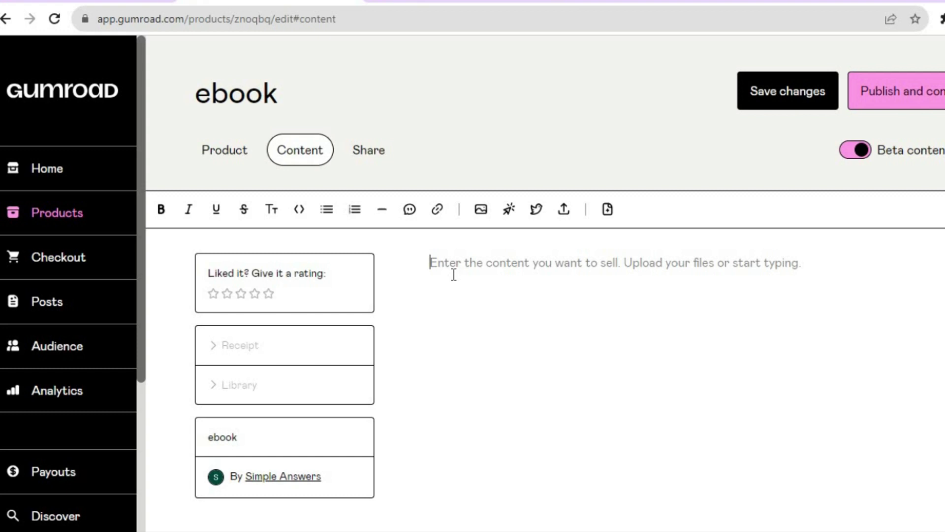
{"action": "left_click", "coordinate": [564, 211]}
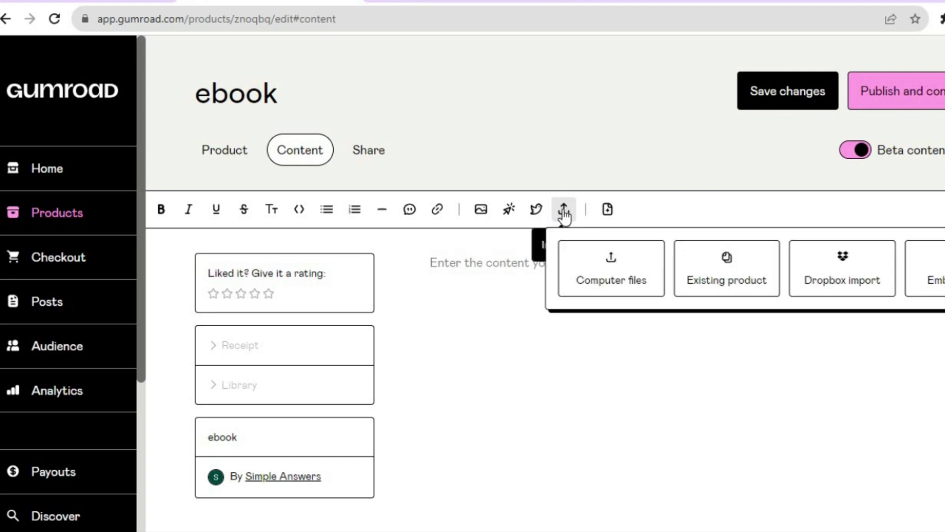
{"action": "left_click", "coordinate": [610, 274]}
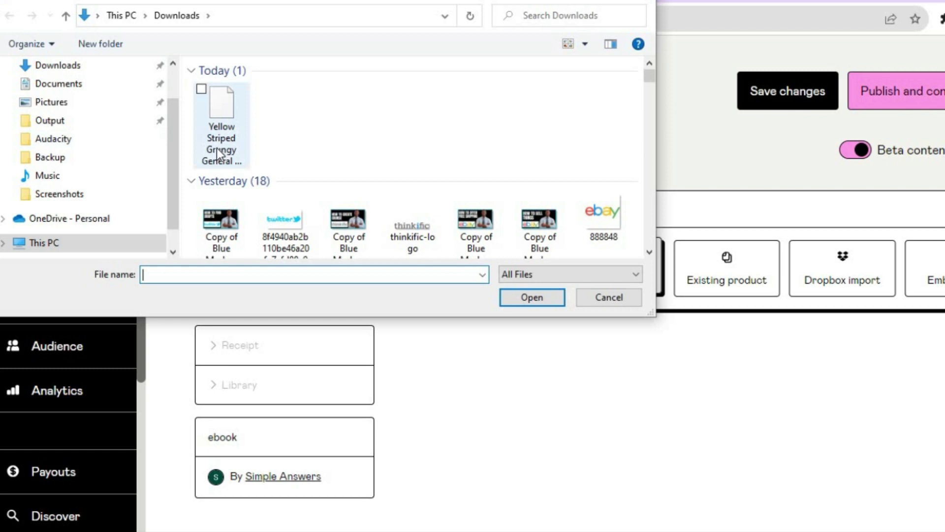
{"action": "left_click", "coordinate": [103, 87]}
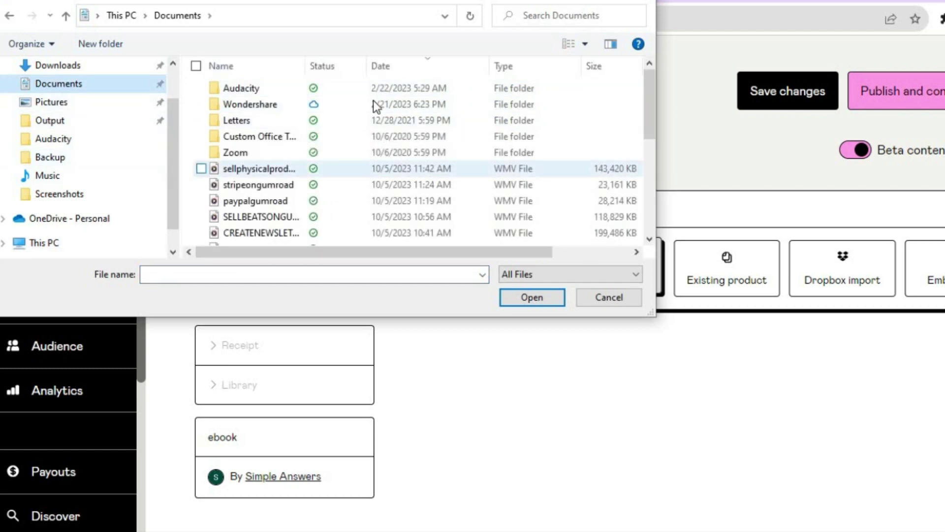
{"action": "key", "text": "Escape"}
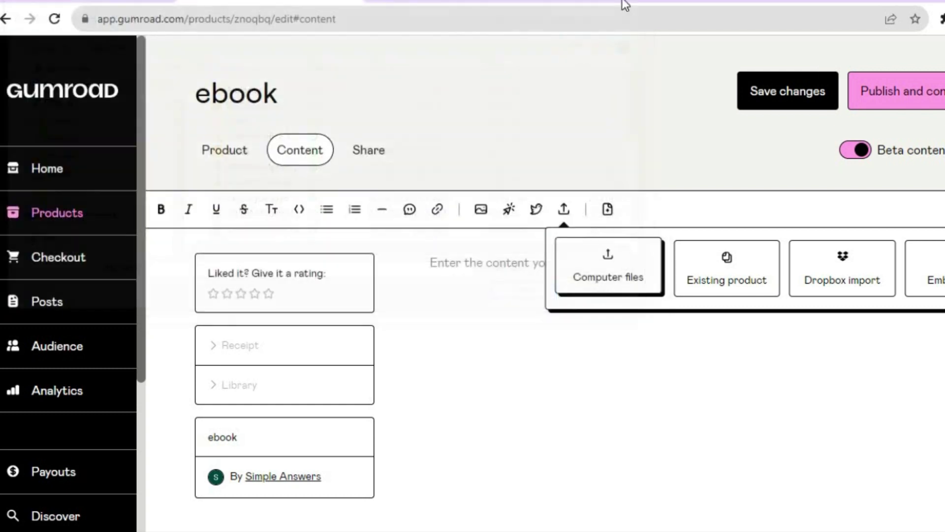
Shorten the Canva template search to 'ebook' and browse the results
{"action": "left_click", "coordinate": [436, 7]}
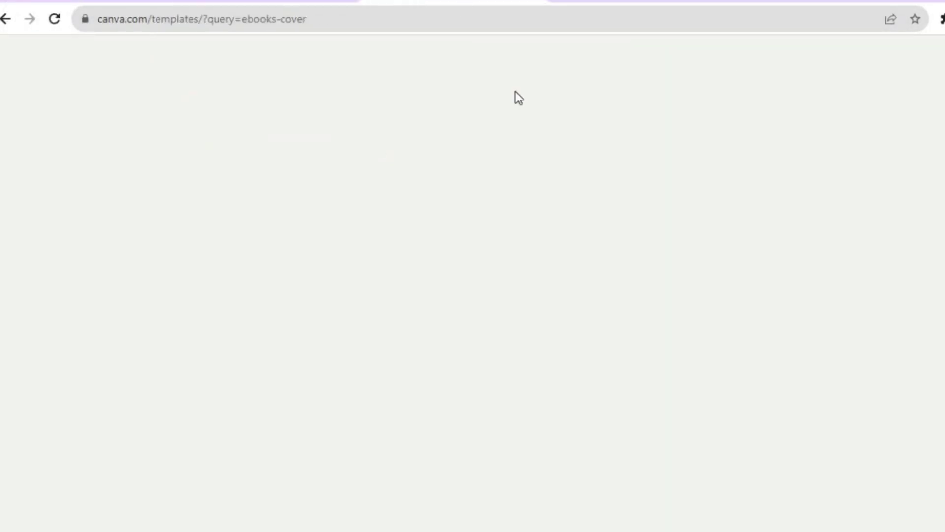
{"action": "left_click", "coordinate": [693, 71]}
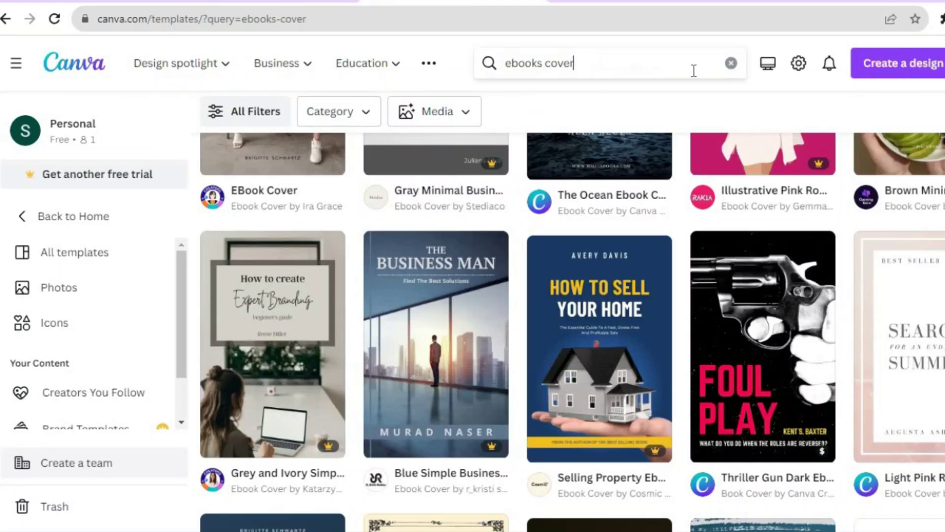
{"action": "key", "text": "BackSpace"}
{"action": "key", "text": "BackSpace"}
{"action": "key", "text": "BackSpace"}
{"action": "key", "text": "BackSpace"}
{"action": "key", "text": "BackSpace"}
{"action": "key", "text": "BackSpace"}
{"action": "key", "text": "BackSpace"}
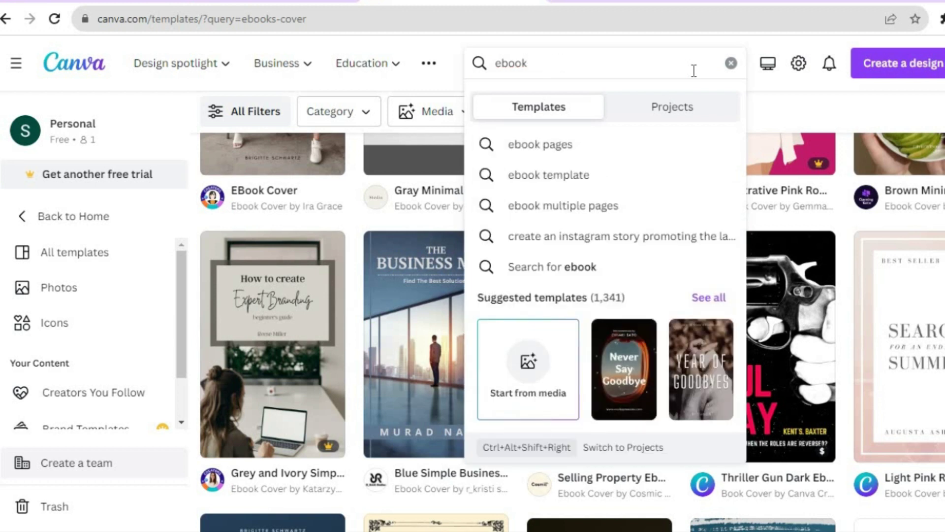
{"action": "key", "text": "Return"}
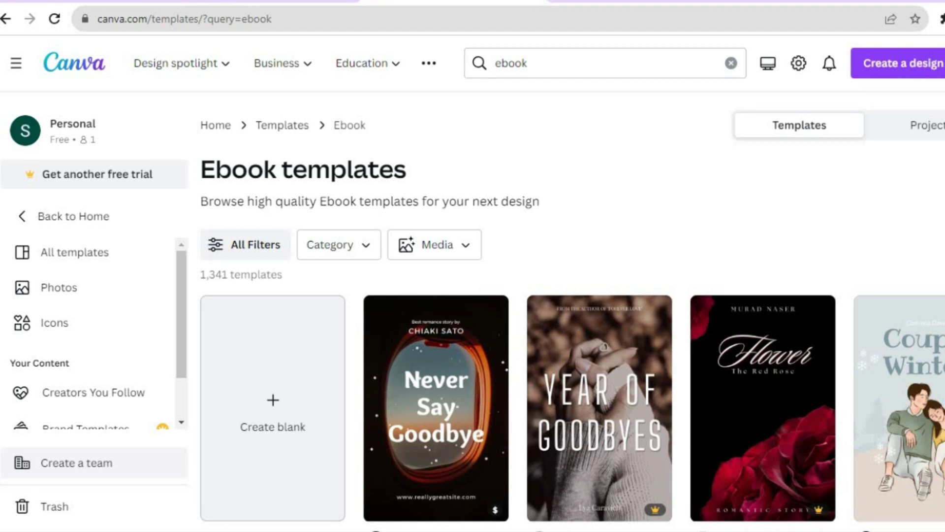
{"action": "scroll", "coordinate": [571, 310], "scroll_direction": "down", "scroll_amount": 8}
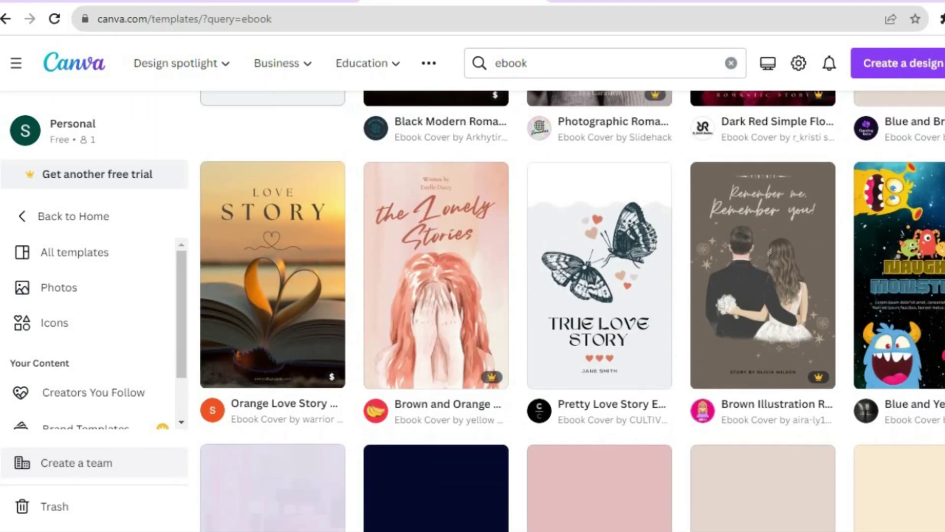
{"action": "scroll", "coordinate": [590, 174], "scroll_direction": "down", "scroll_amount": 2}
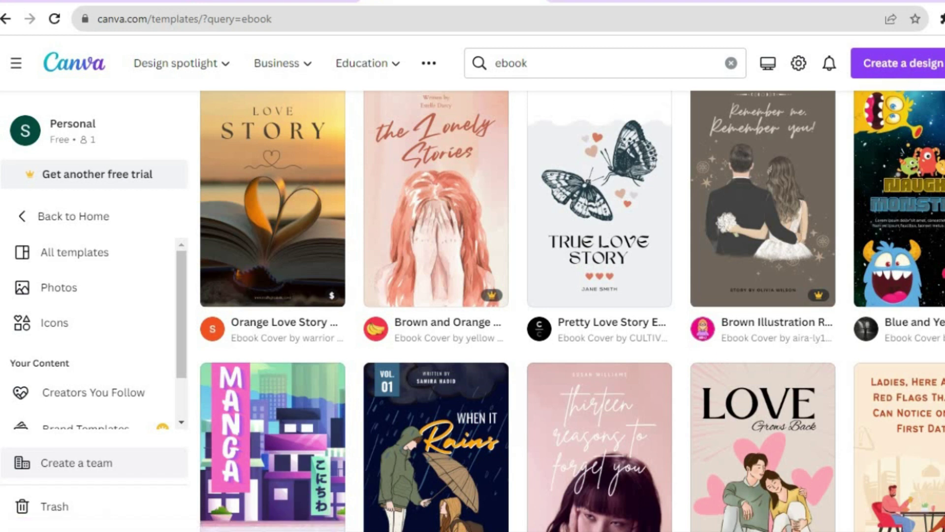
{"action": "scroll", "coordinate": [572, 302], "scroll_direction": "down", "scroll_amount": 10}
{"action": "scroll", "coordinate": [492, 219], "scroll_direction": "down", "scroll_amount": 3}
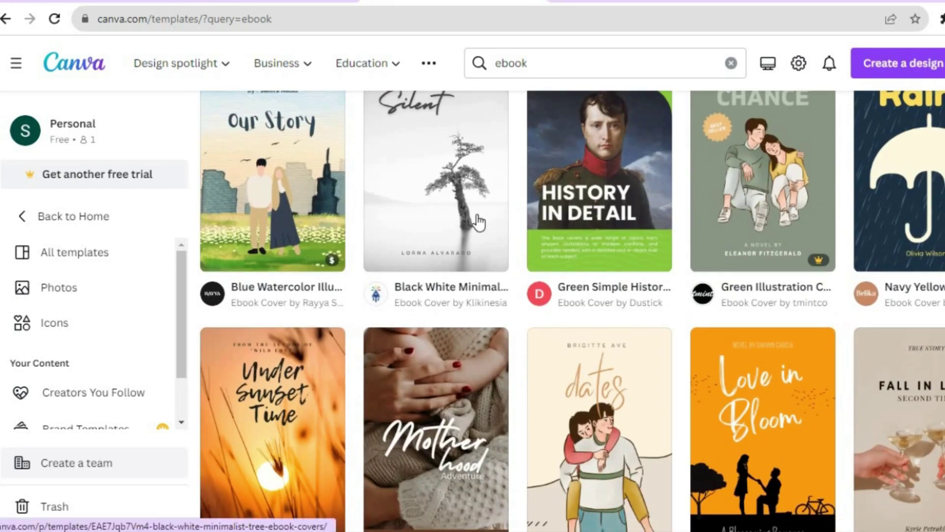
Switch to 'ebook pages' templates and open the Light Pink Romantic Ebook Cover template
{"action": "left_click", "coordinate": [554, 63]}
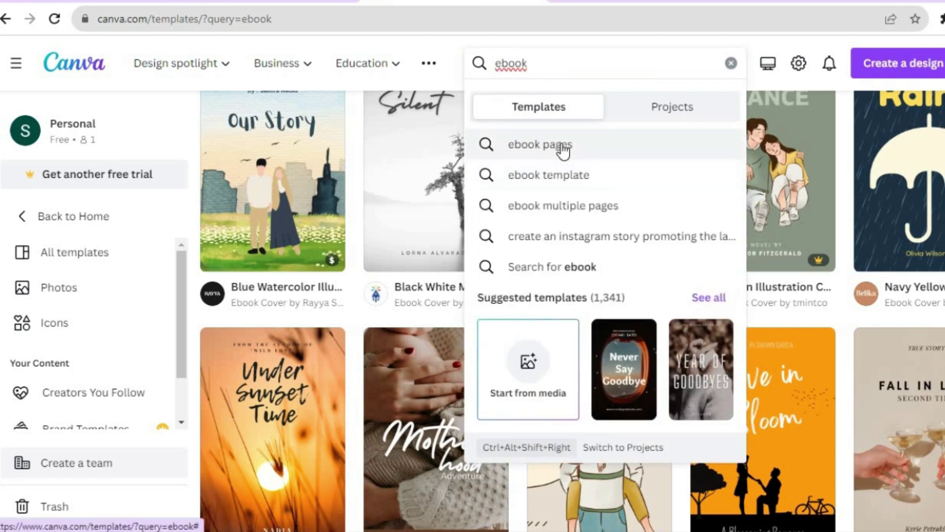
{"action": "left_click", "coordinate": [563, 146]}
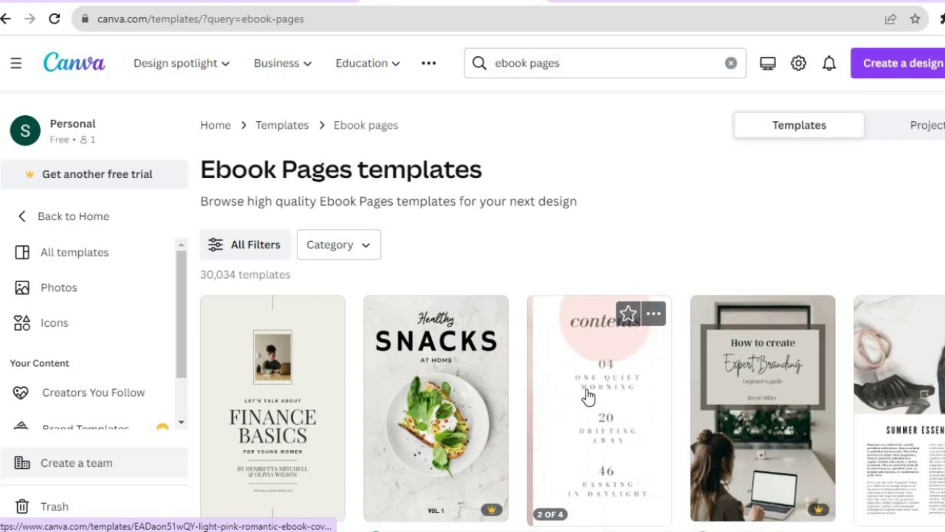
{"action": "left_click", "coordinate": [588, 392]}
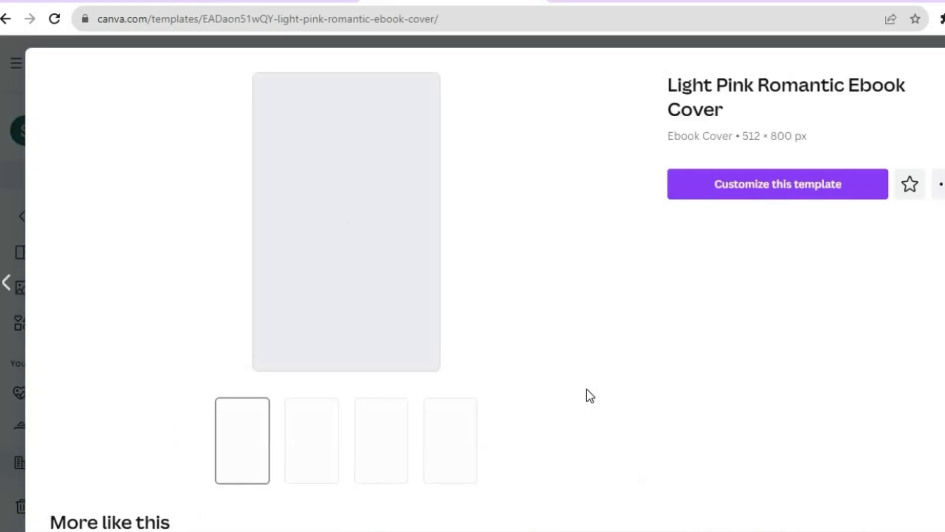
Customize the Light Pink Romantic Ebook Cover and download all 4 pages as PNGs
{"action": "left_click", "coordinate": [787, 193]}
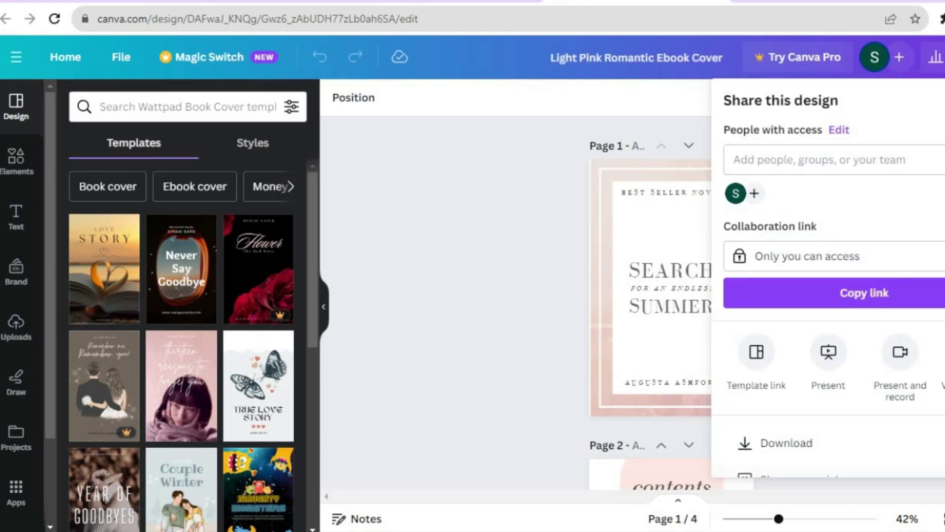
{"action": "scroll", "coordinate": [832, 275], "scroll_direction": "down", "scroll_amount": 2}
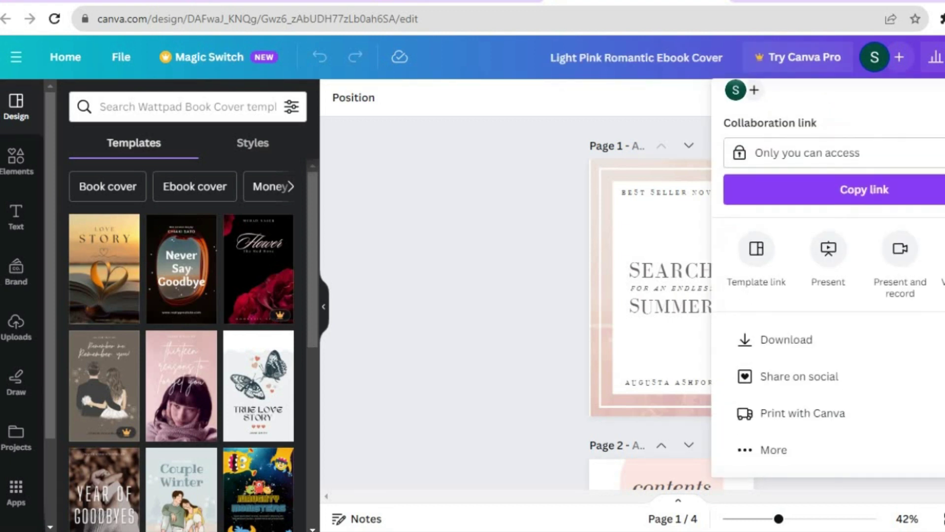
{"action": "left_click", "coordinate": [836, 339]}
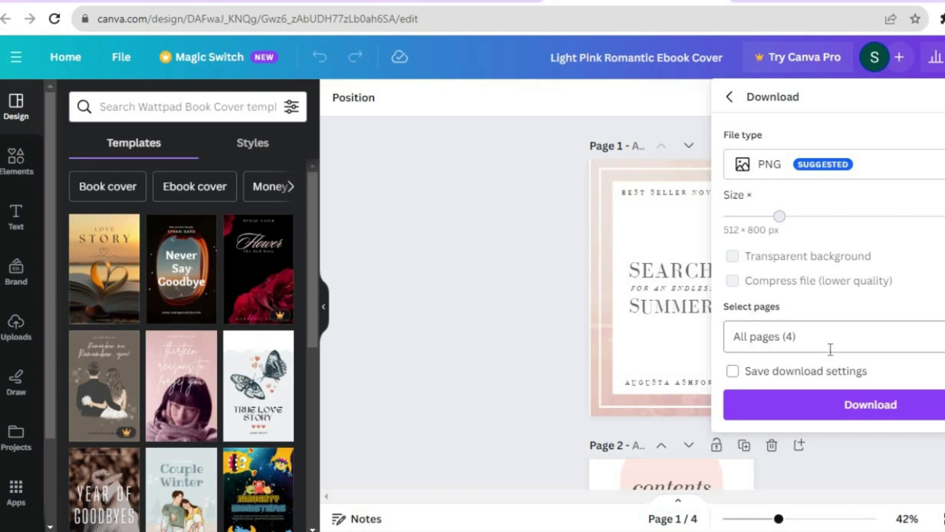
{"action": "left_click", "coordinate": [789, 407]}
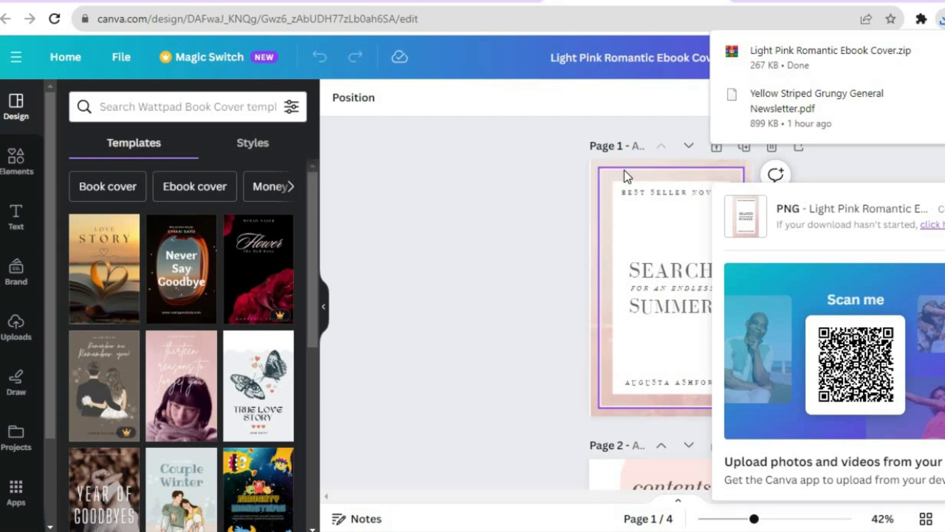
{"action": "left_click", "coordinate": [513, 185]}
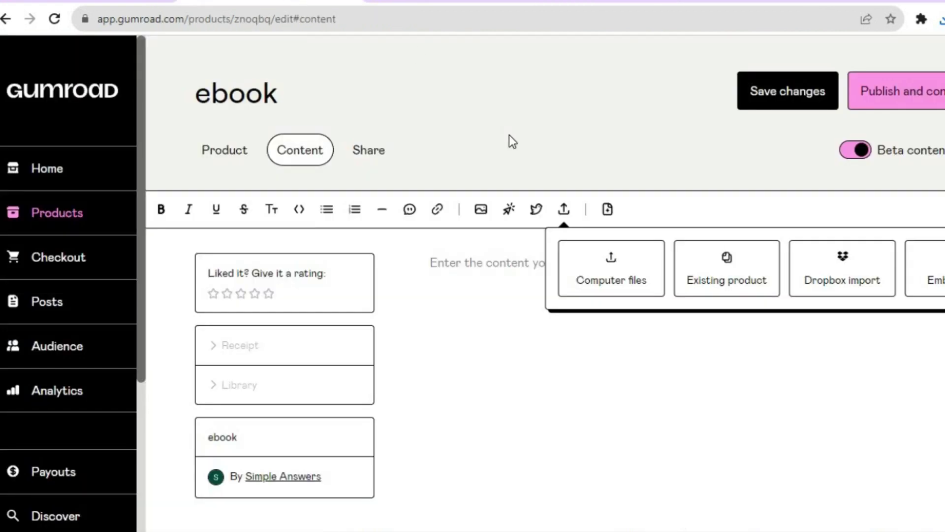
Attach the Light Pink Romantic Ebook Cover ZIP as the ebook's content and publish it
{"action": "left_click", "coordinate": [623, 266]}
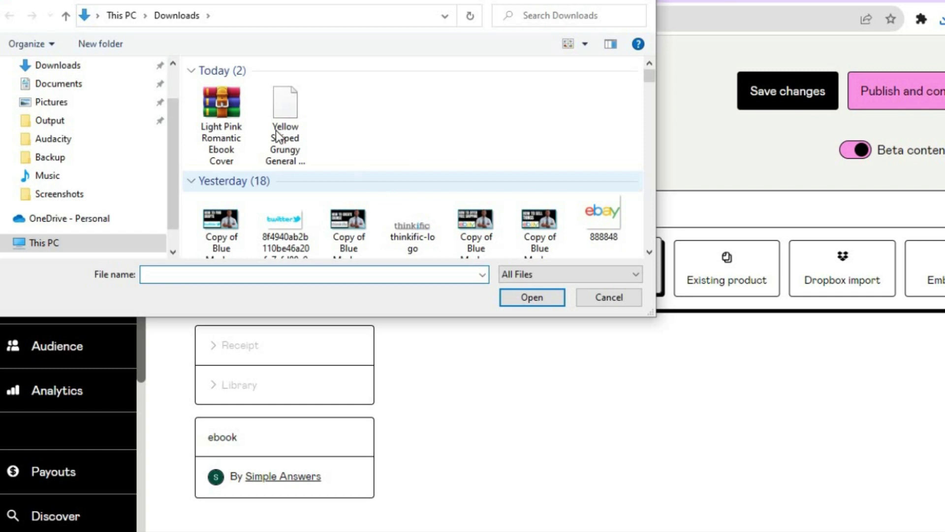
{"action": "left_click", "coordinate": [229, 111]}
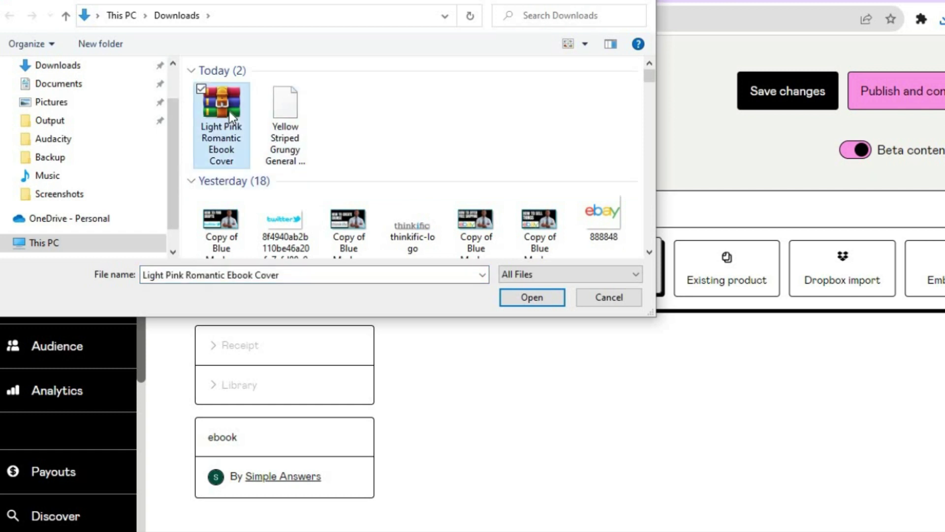
{"action": "left_click", "coordinate": [530, 300]}
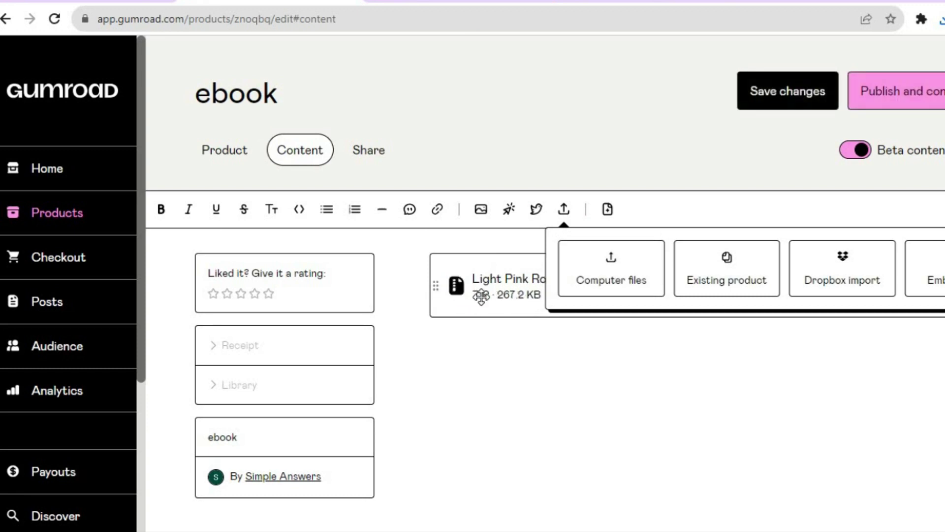
{"action": "left_click", "coordinate": [610, 371]}
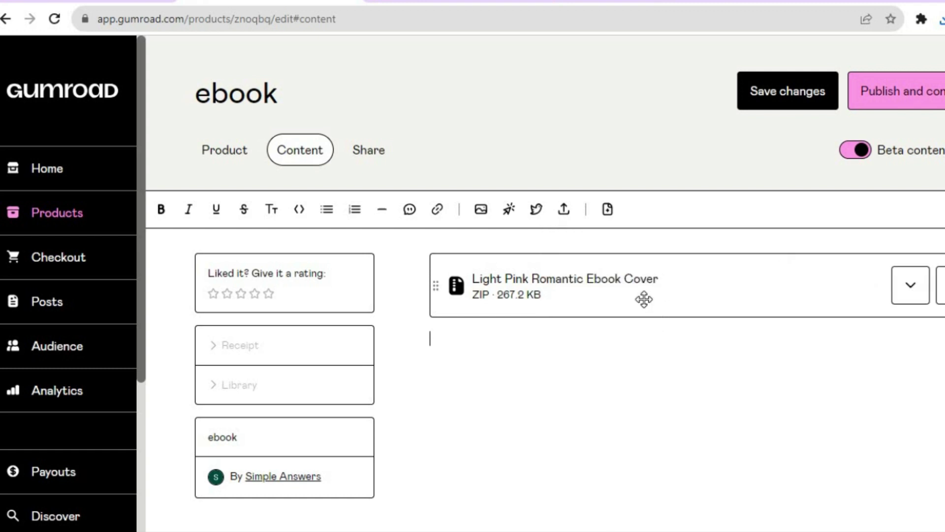
{"action": "left_click", "coordinate": [903, 103]}
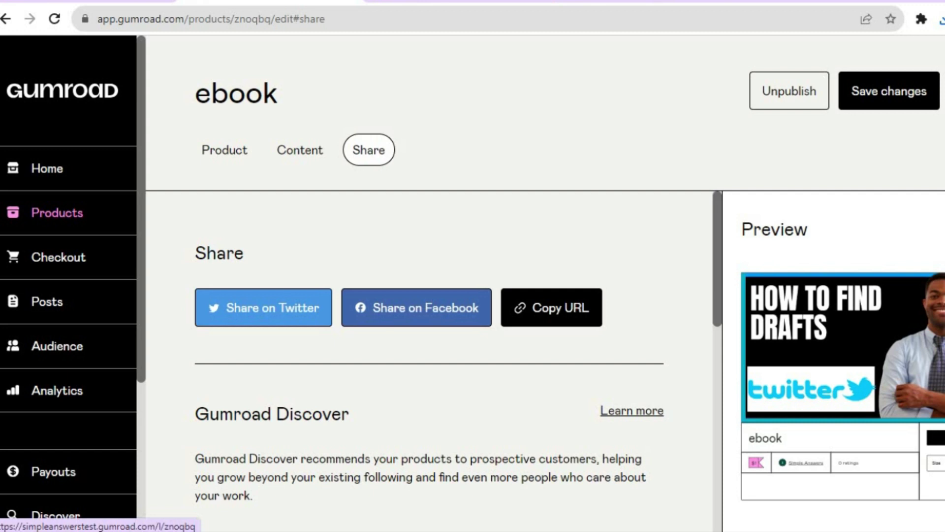
View the live ebook page ($1, 267 KB, 0 ratings) and its 'I want this!' purchase card
{"action": "left_click", "coordinate": [837, 344]}
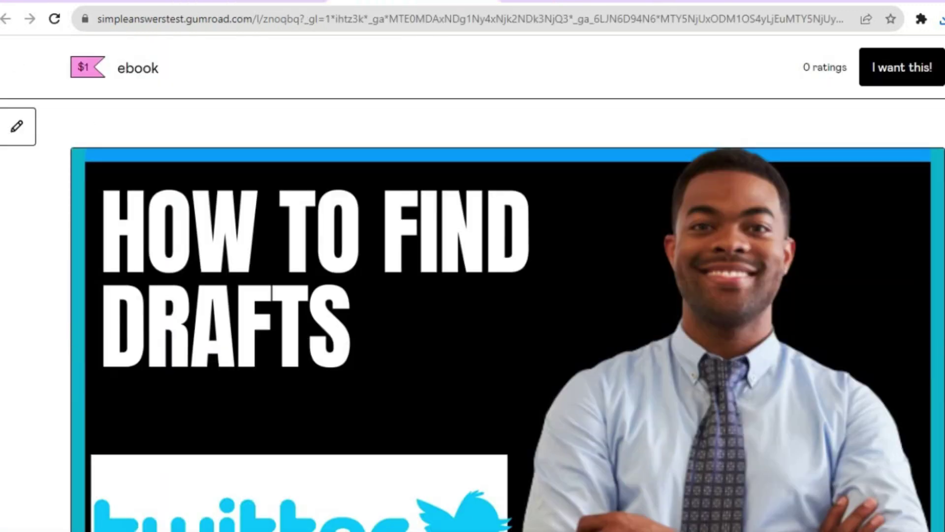
{"action": "scroll", "coordinate": [473, 295], "scroll_direction": "down", "scroll_amount": 7}
{"action": "scroll", "coordinate": [472, 296], "scroll_direction": "up", "scroll_amount": 7}
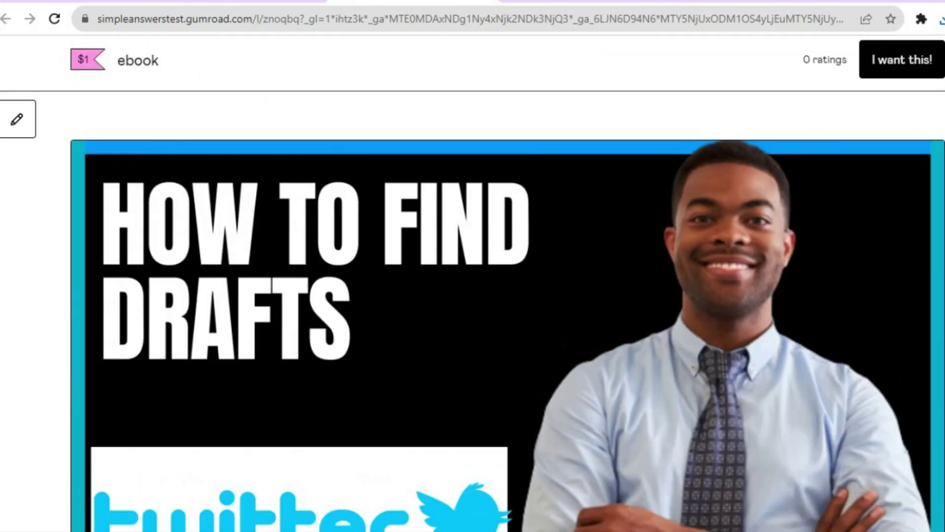
{"action": "left_click", "coordinate": [896, 69]}
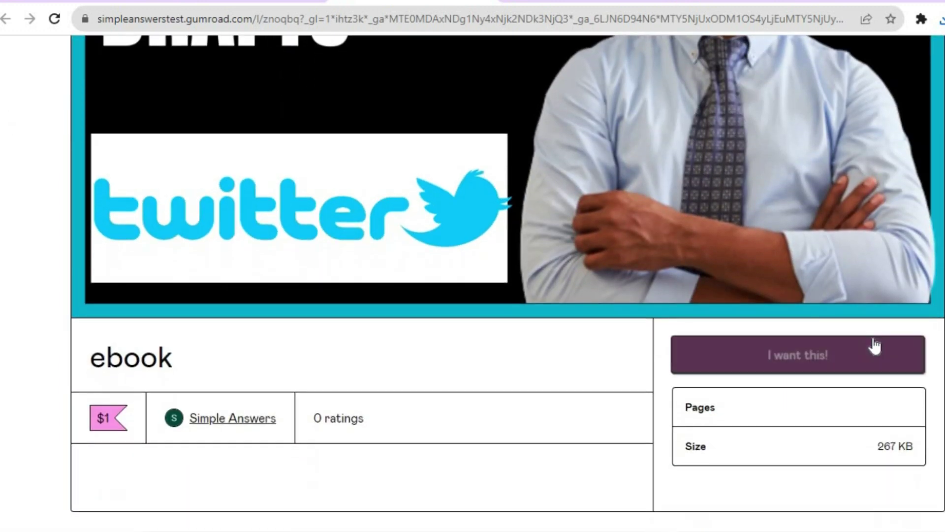